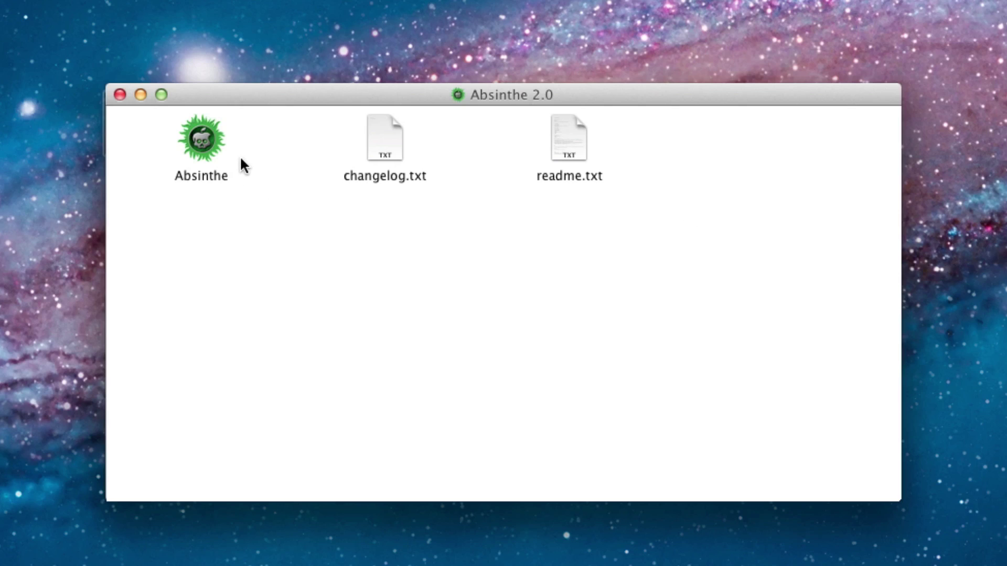
- Launch the Absinthe jailbreak app and confirm the downloaded-app security warning
{"action": "double_click", "coordinate": [216, 142]}
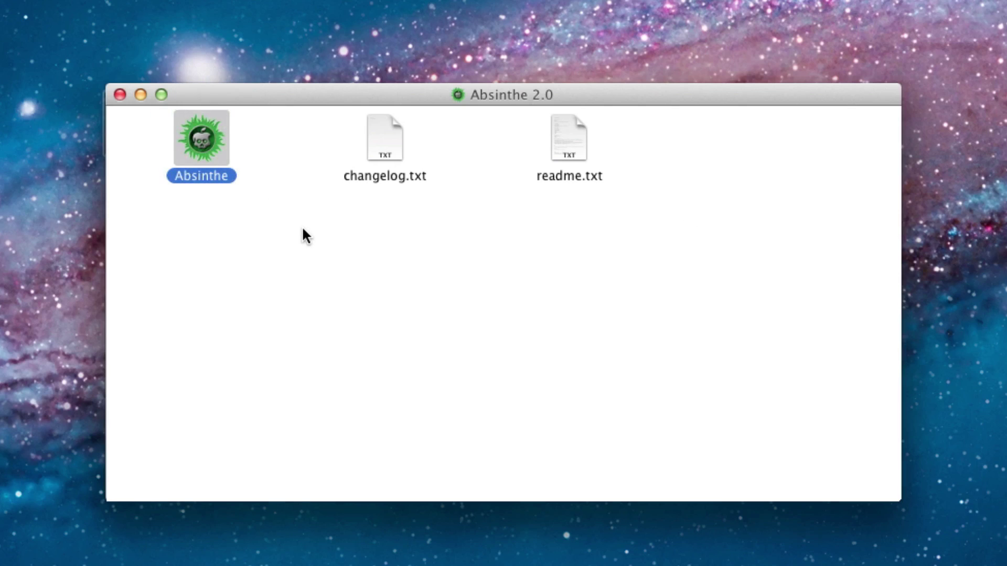
{"action": "left_click", "coordinate": [711, 106]}
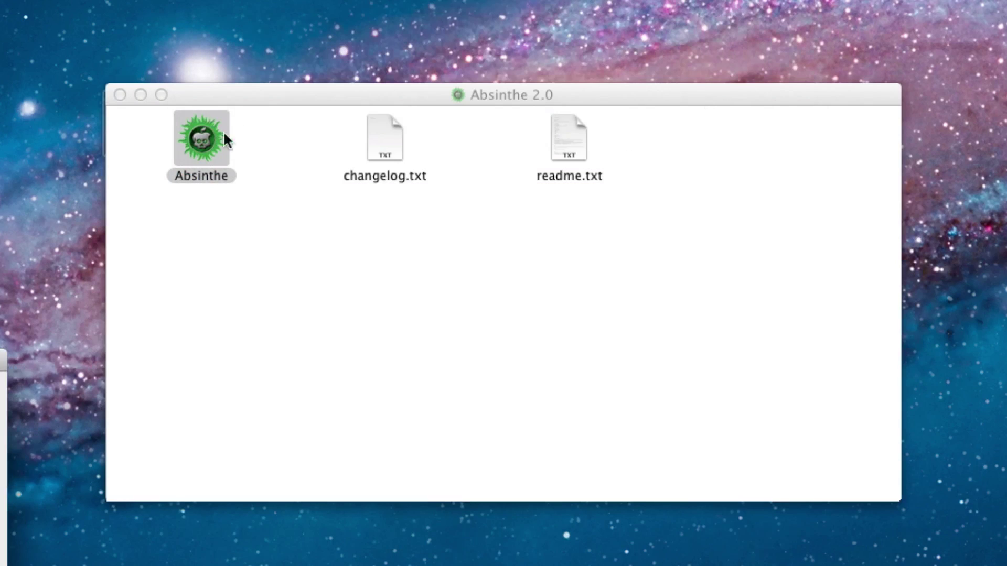